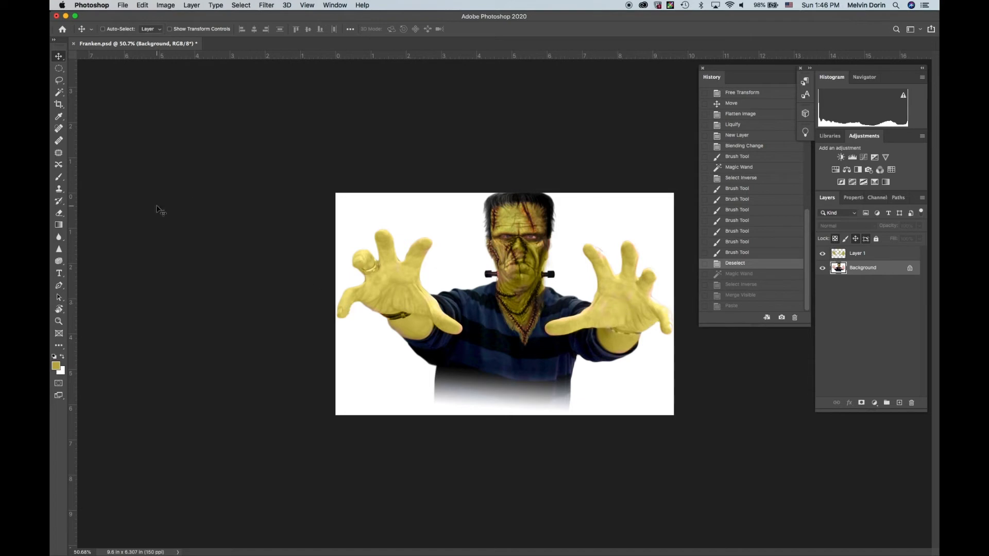
Select the white backdrop around the monster on the Background layer with the Magic Wand, and invert the selection to the figure.
click(59, 93)
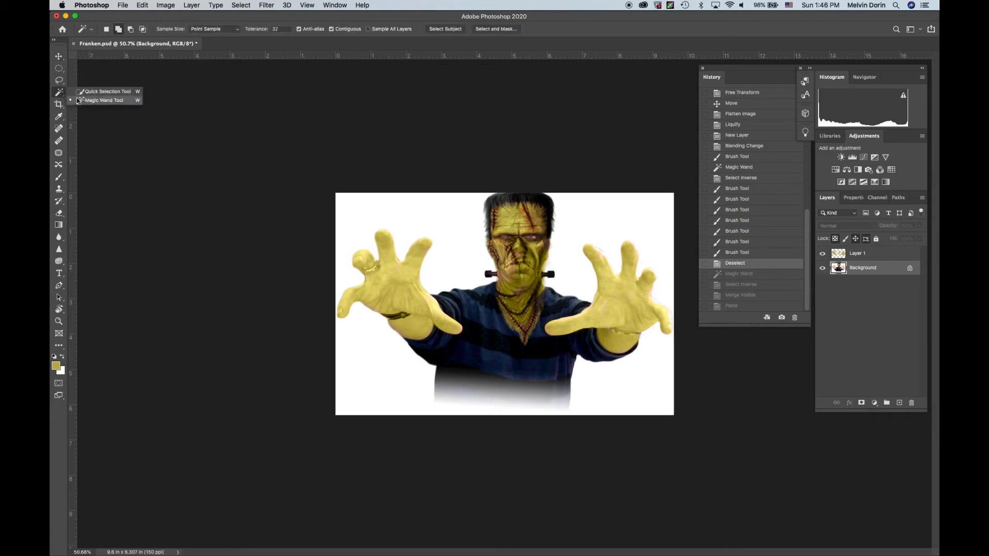
click(88, 101)
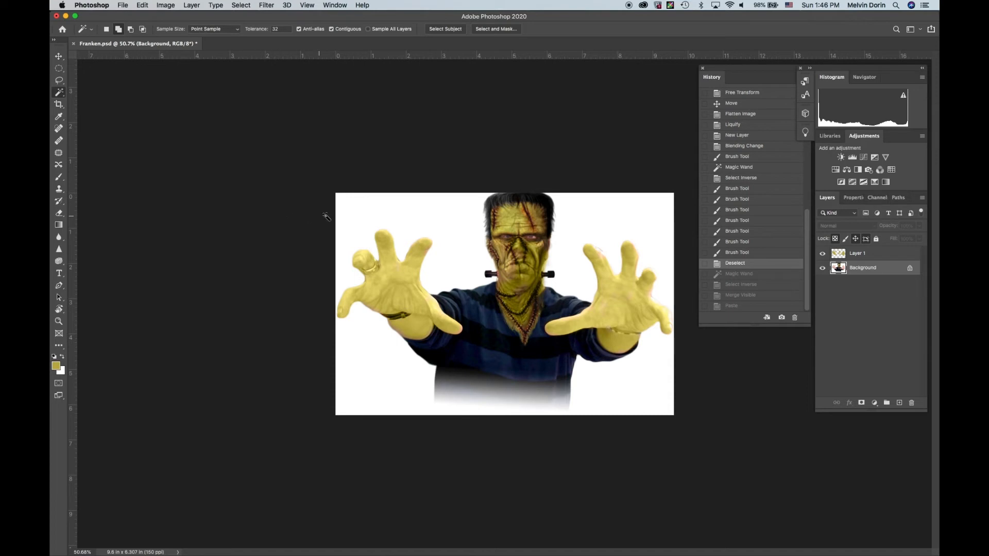
click(362, 215)
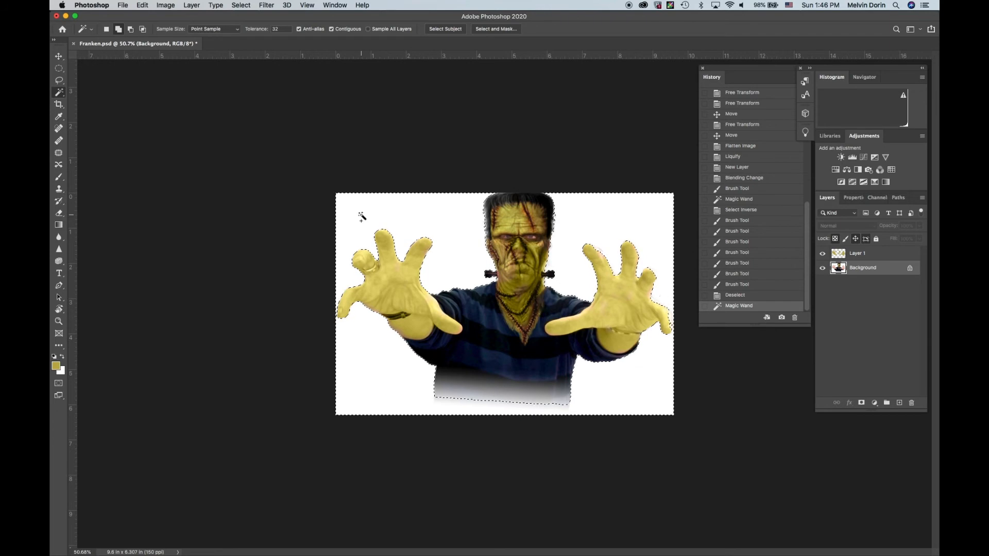
click(240, 6)
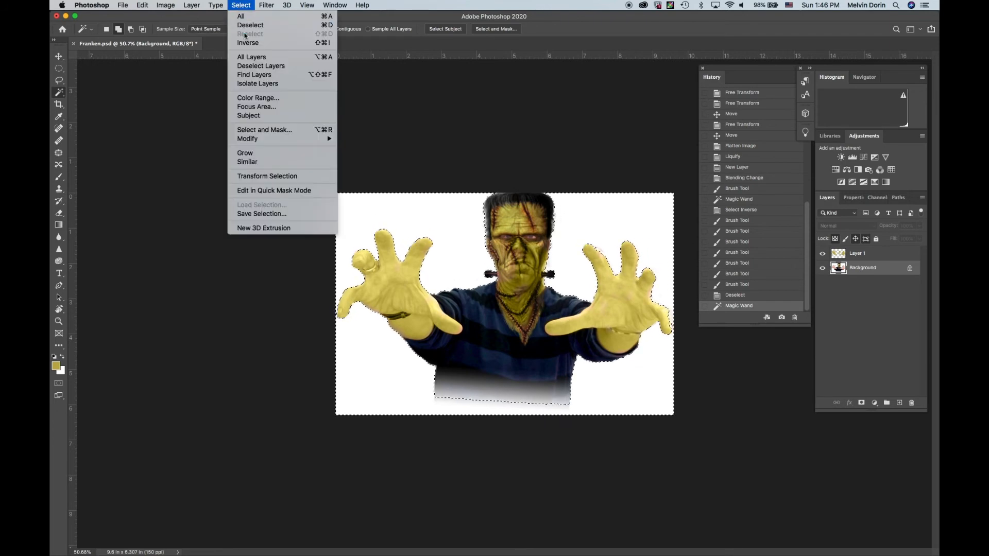
click(247, 44)
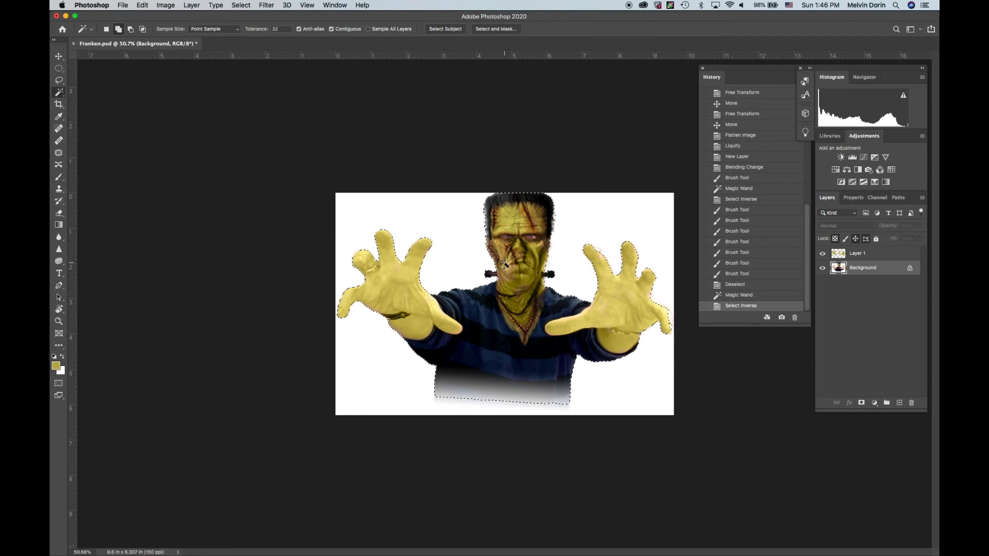
Copy the selected monster figure and paste it as a new layer above the Background.
click(143, 5)
click(145, 72)
key(super+v)
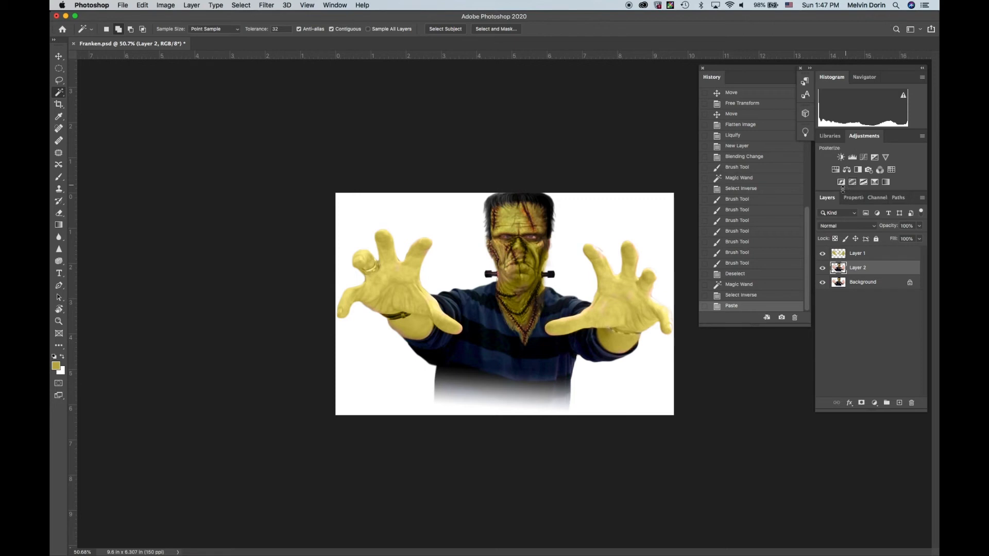
Merge the Layer 1 color layer down into the pasted monster layer, Layer 2.
click(878, 255)
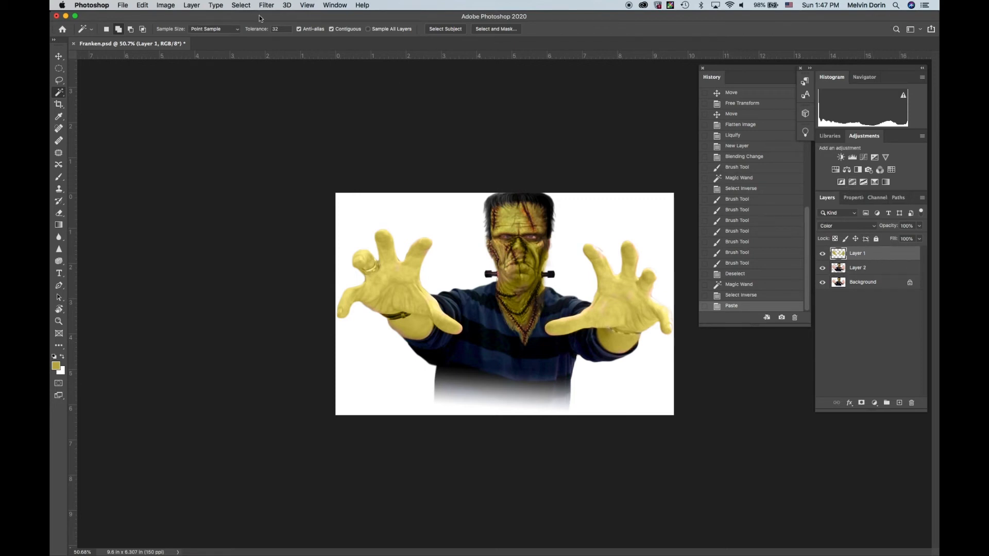
click(190, 6)
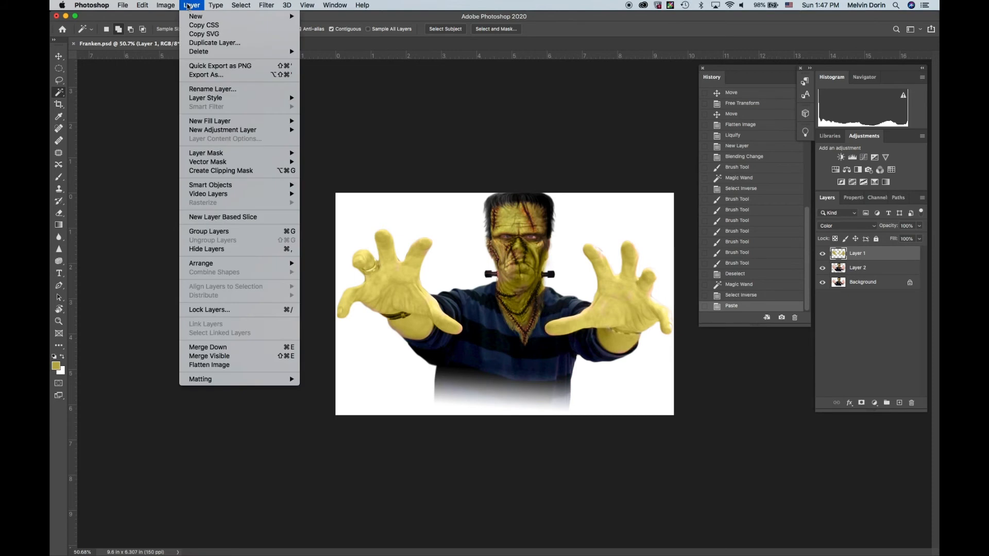
click(216, 349)
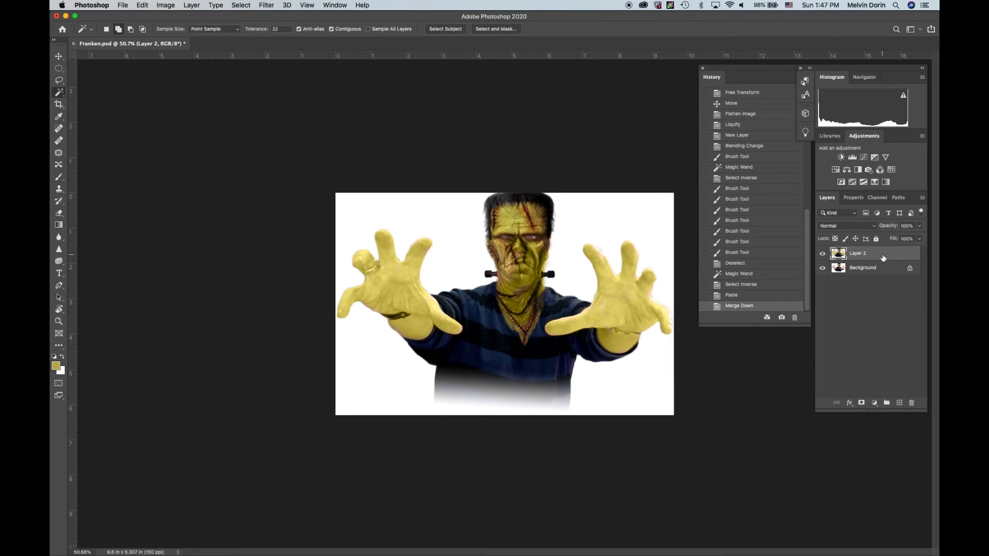
Open Backdrop.psd from the Lesson09 folder.
click(122, 5)
click(126, 26)
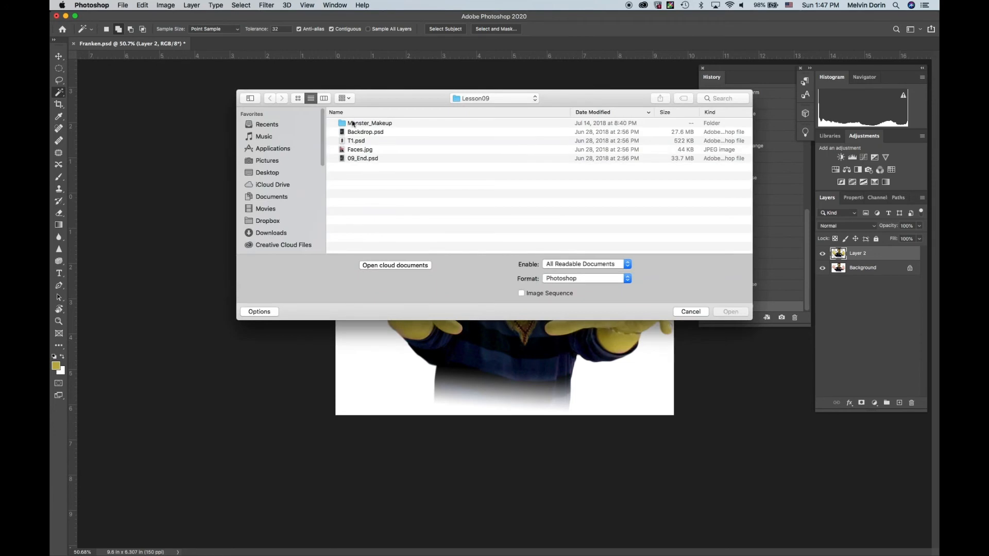
click(344, 134)
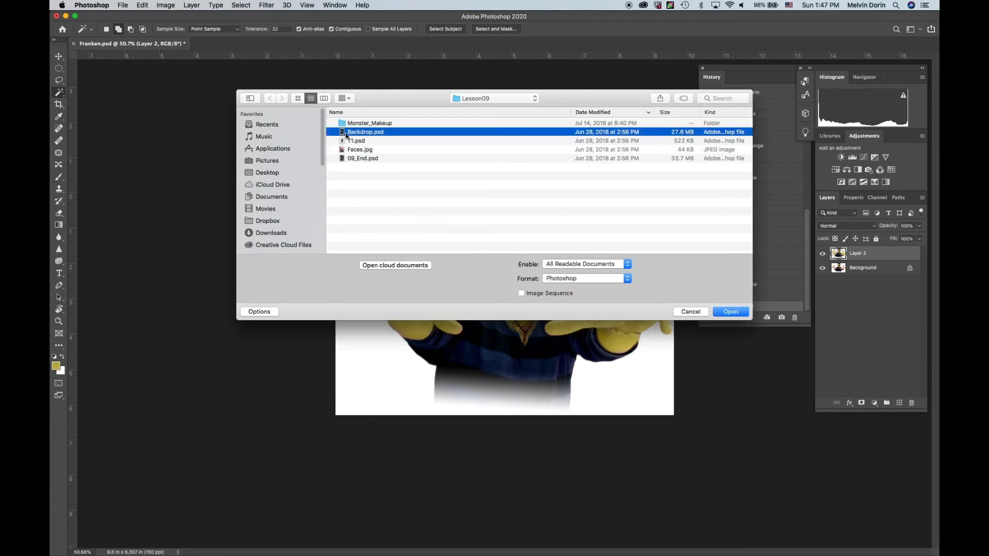
click(718, 313)
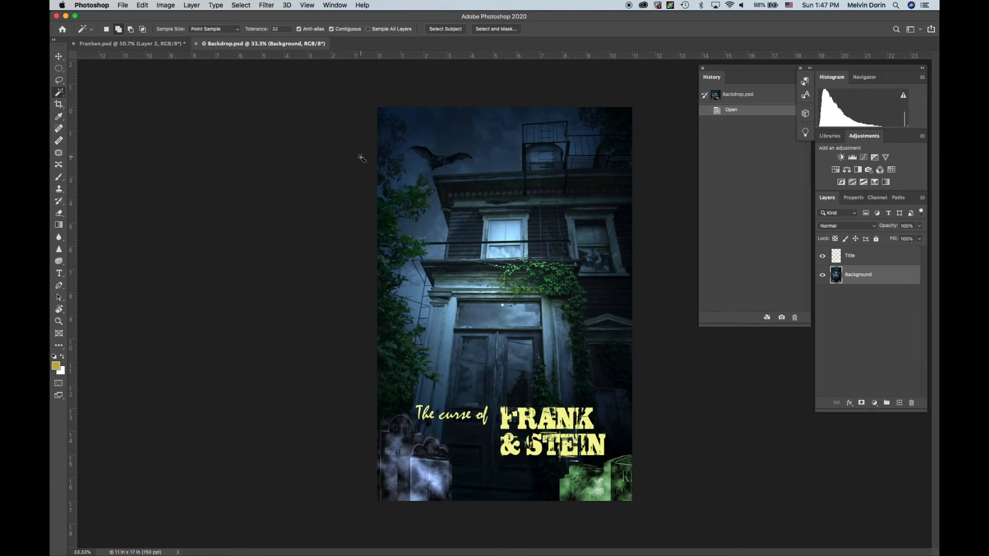
Arrange the two open documents side by side in a 2-up Vertical layout.
click(336, 7)
mouse_move(340, 17)
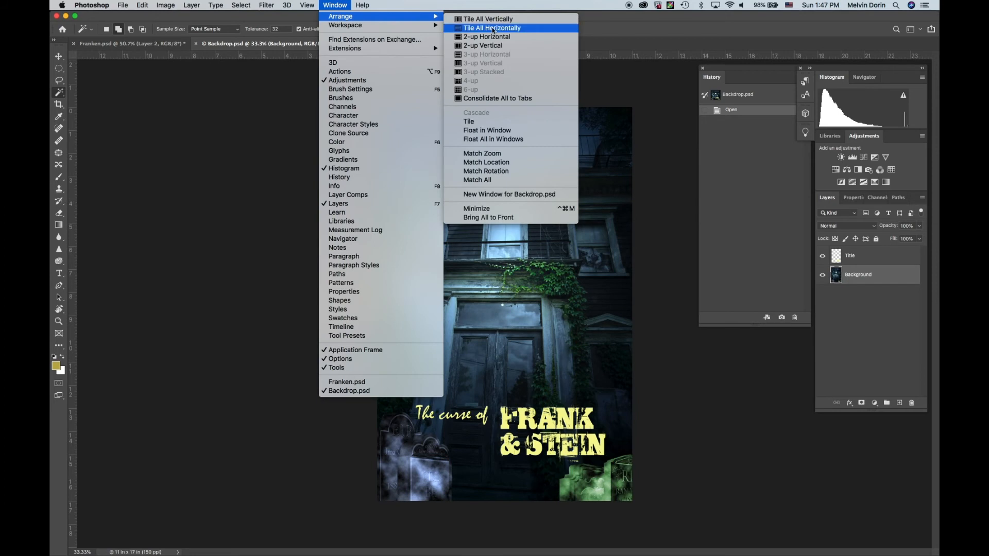
click(496, 46)
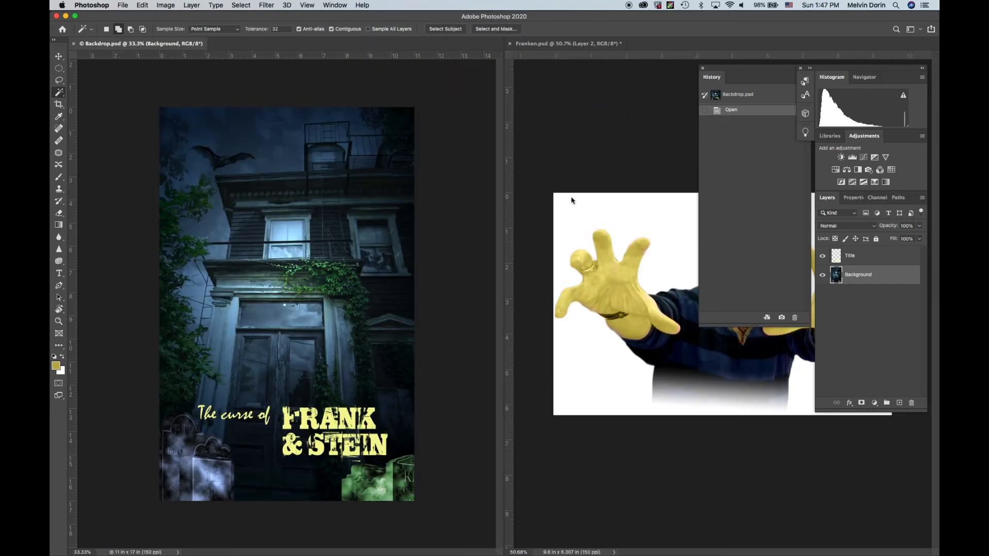
Copy the merged monster layer from Franken.psd into Backdrop.psd, placing the figure in front of the house.
click(575, 151)
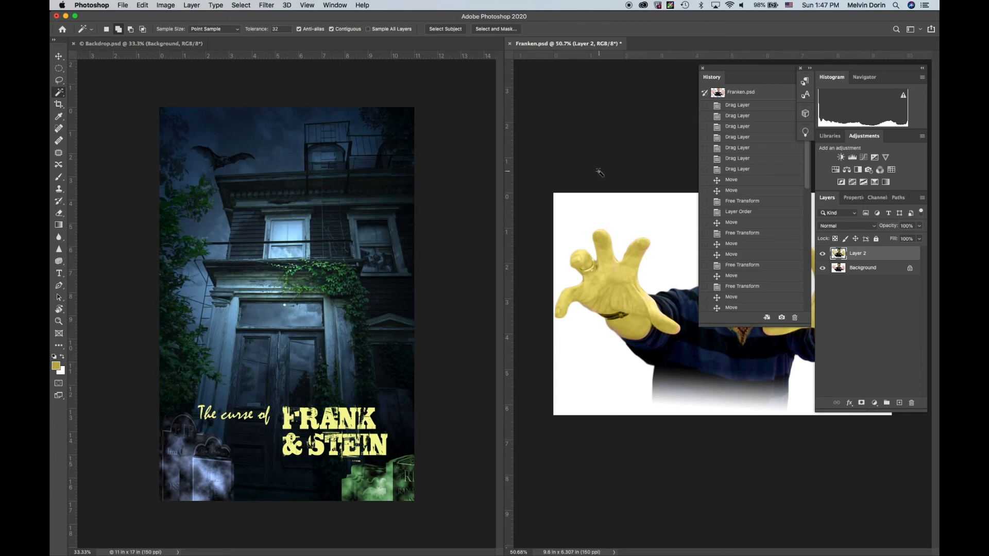
click(887, 257)
drag(887, 256, 308, 316)
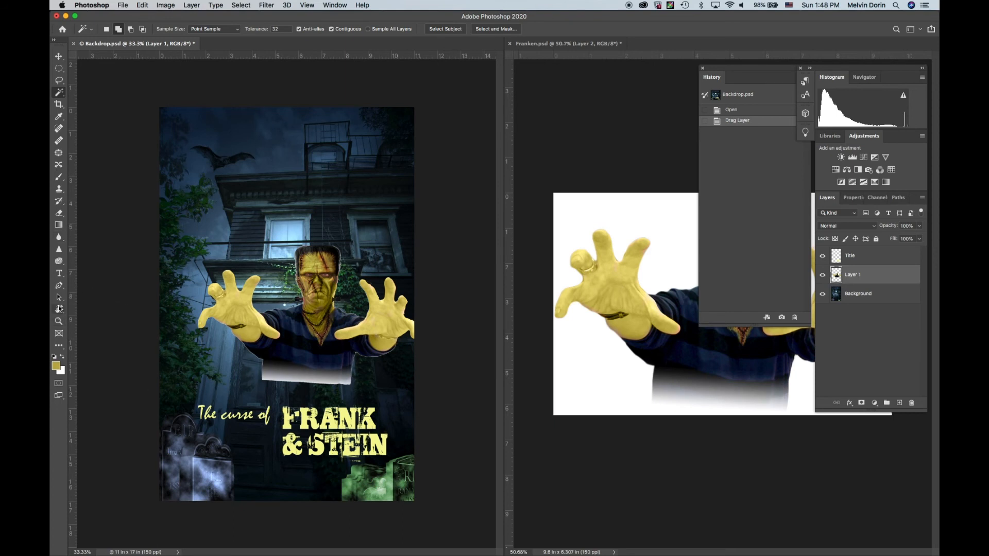
Erase the white lower edge of the monster's shirt and the pale fringe around his head with the Eraser tool.
click(60, 212)
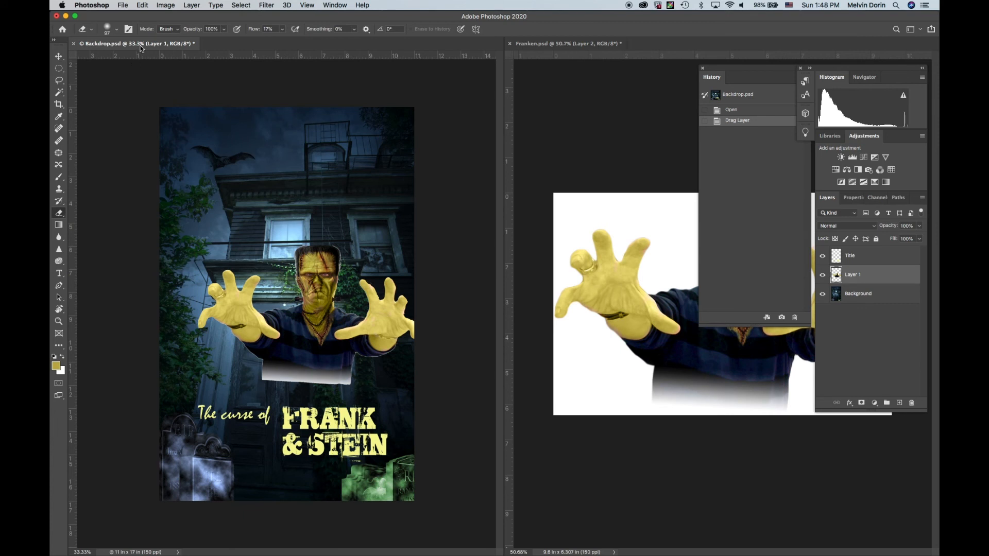
drag(255, 374, 364, 384)
mouse_move(360, 383)
mouse_down()
mouse_move(271, 379)
mouse_move(366, 380)
mouse_move(343, 384)
mouse_up()
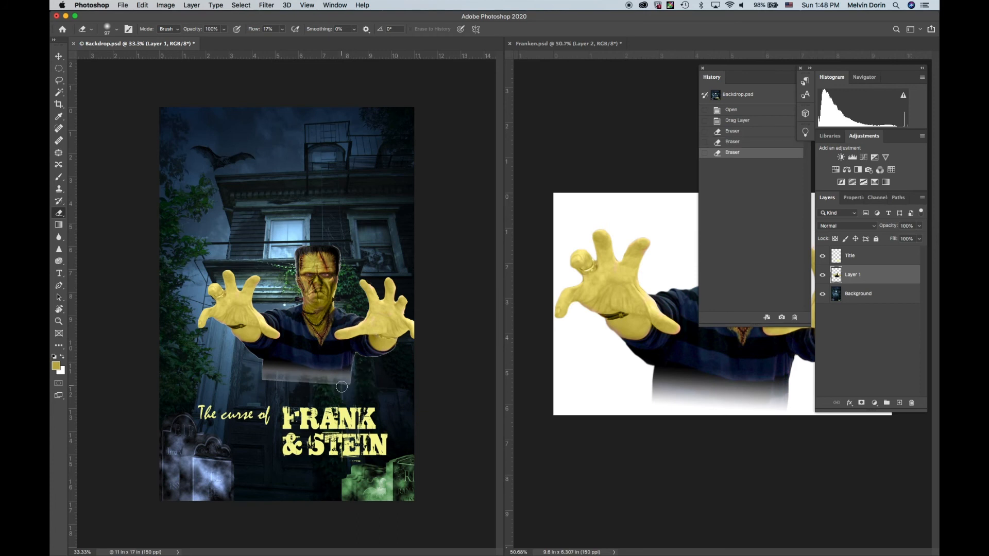
mouse_move(265, 381)
mouse_down()
mouse_move(360, 388)
mouse_move(247, 378)
mouse_move(367, 377)
mouse_move(225, 371)
mouse_move(352, 376)
mouse_move(256, 379)
mouse_move(352, 373)
mouse_move(251, 369)
mouse_move(350, 375)
mouse_move(267, 374)
mouse_move(241, 353)
mouse_move(259, 373)
mouse_move(234, 344)
mouse_move(248, 365)
mouse_move(241, 347)
mouse_move(255, 353)
mouse_move(268, 385)
mouse_move(322, 380)
mouse_move(363, 353)
mouse_move(388, 351)
mouse_move(333, 373)
mouse_move(226, 365)
mouse_up()
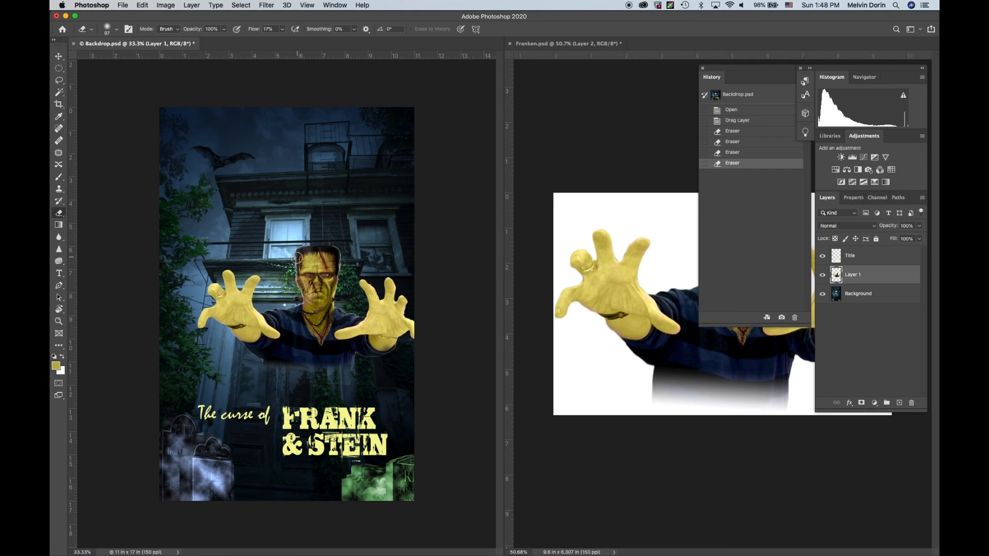
mouse_move(324, 245)
mouse_down()
mouse_move(339, 276)
mouse_move(335, 309)
mouse_move(279, 318)
mouse_up()
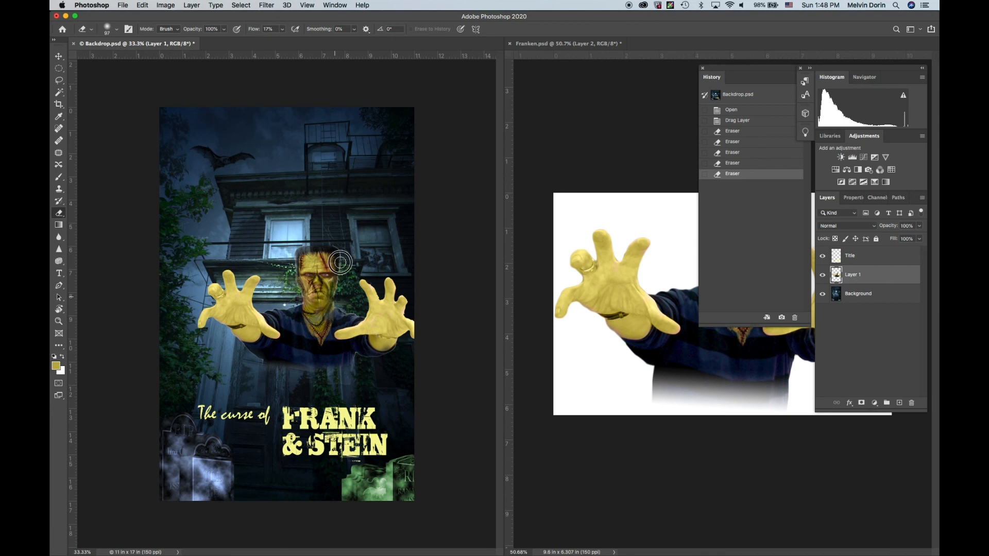
drag(340, 263, 333, 246)
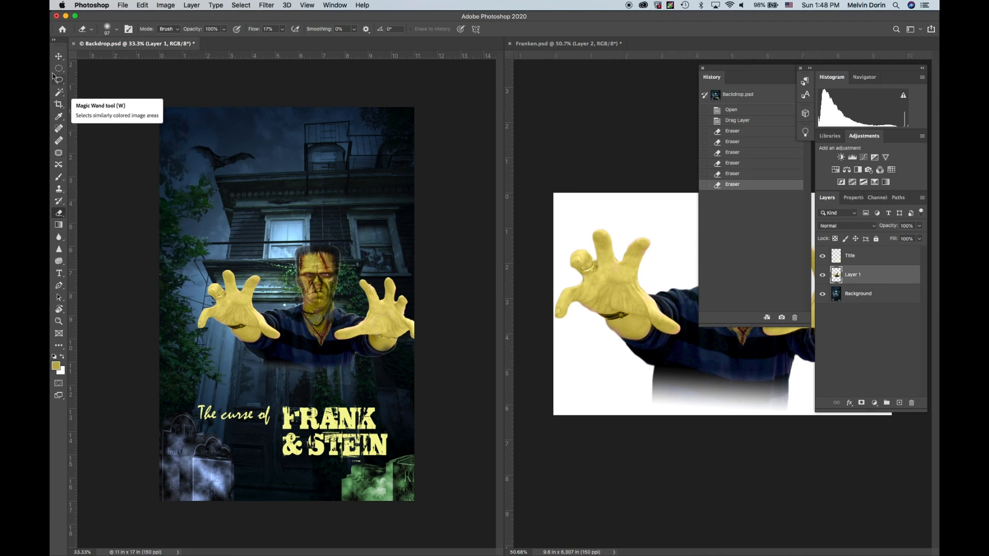
Move the monster down and slightly left so he stands centered before the door, just above the title text.
click(60, 56)
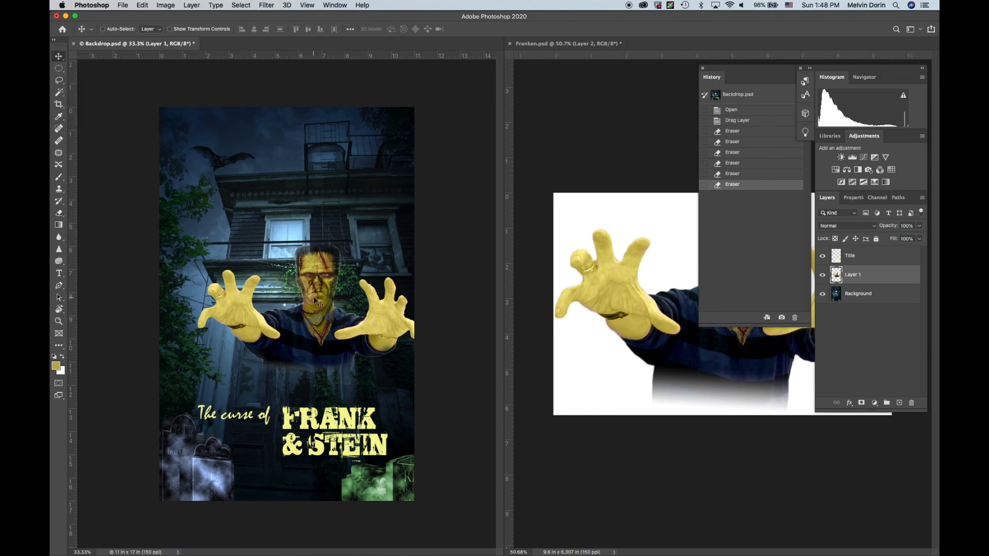
drag(311, 303, 289, 342)
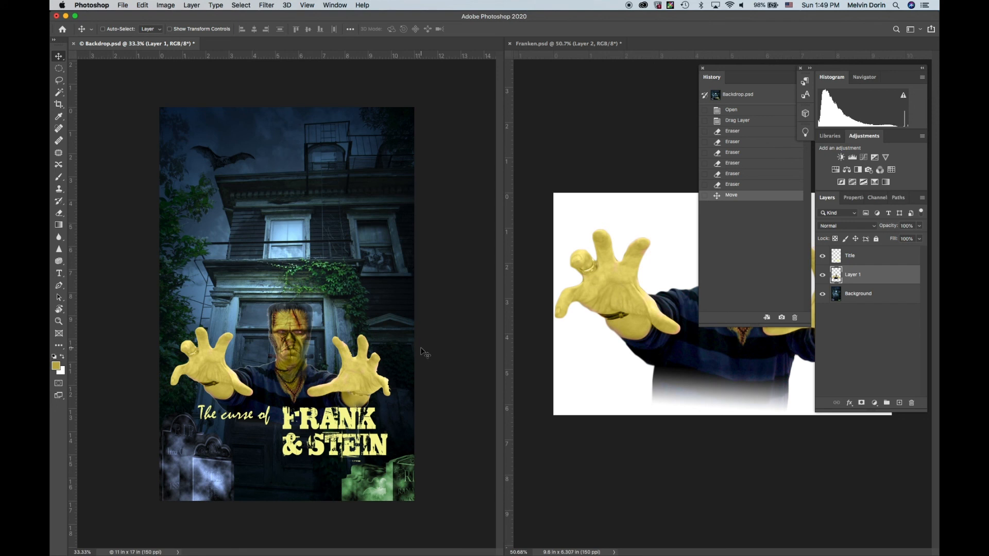
Close Franken.psd, saving its changes.
click(593, 167)
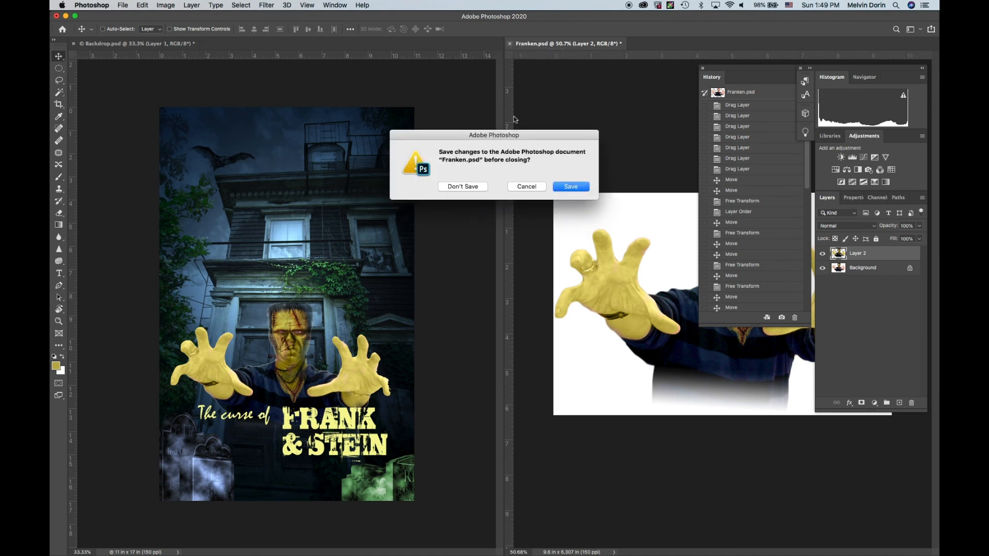
click(568, 188)
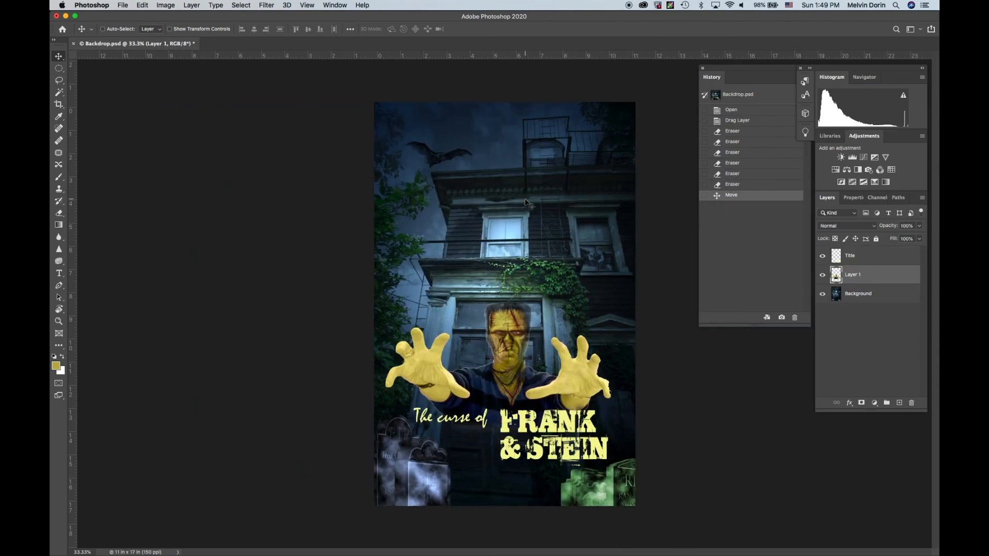
scroll(525, 200, up, 2)
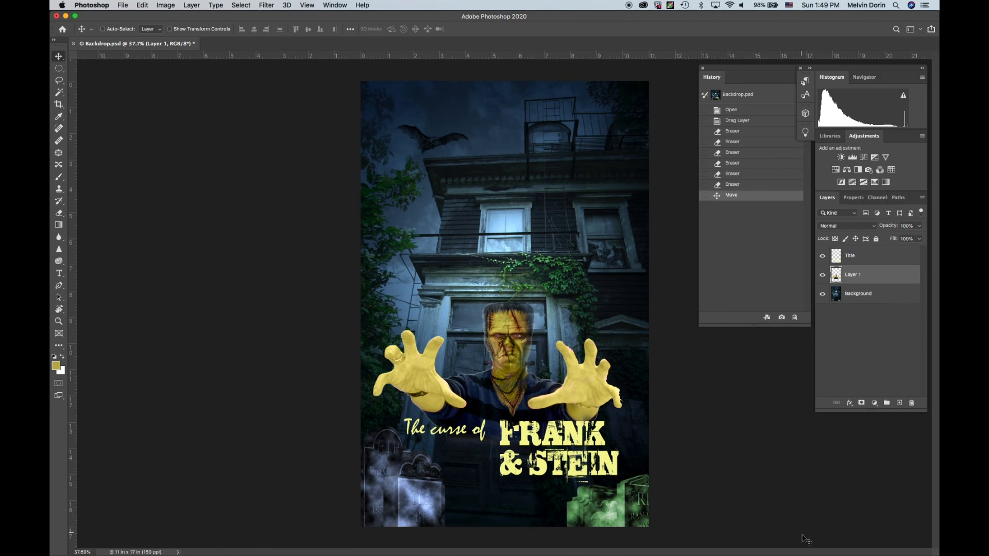
right_click(826, 549)
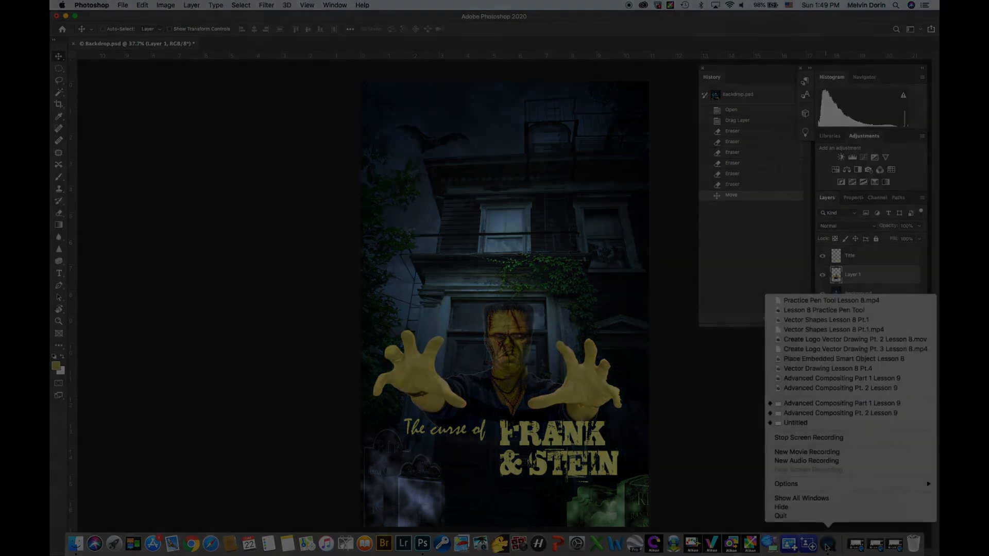